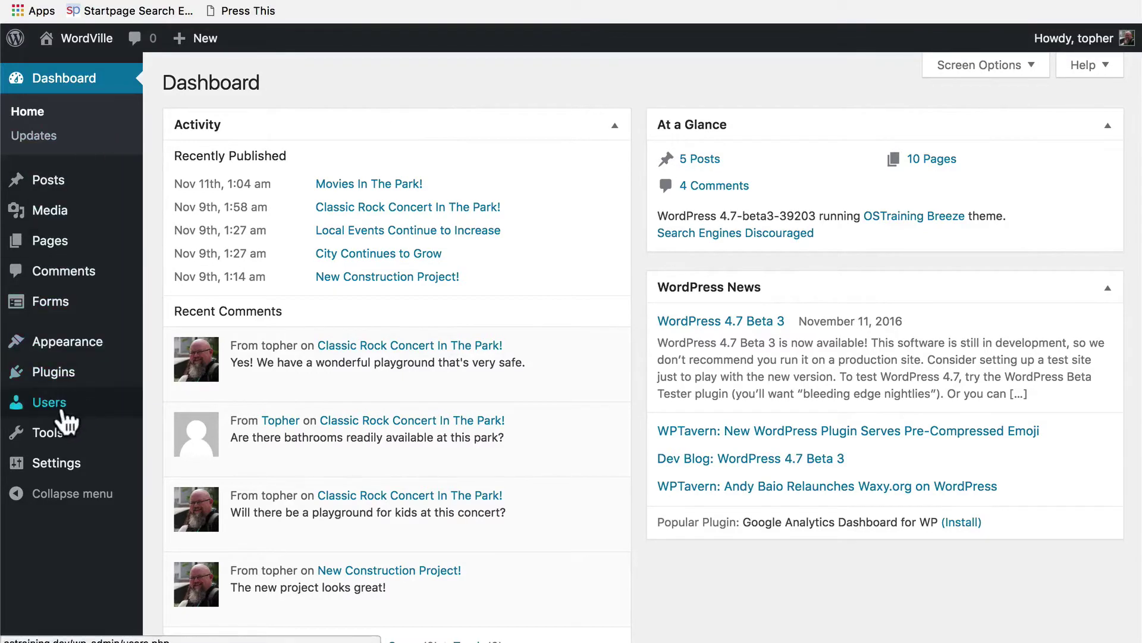
Open the All Users list, which shows only the administrator topher.
mouse_move(67, 422)
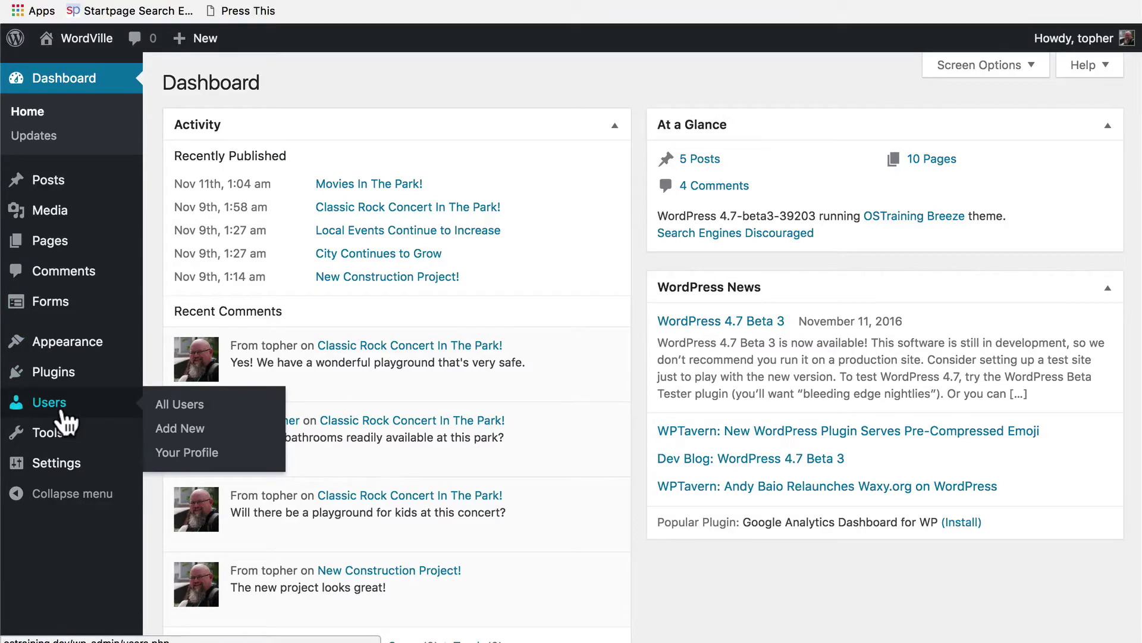
left_click(66, 415)
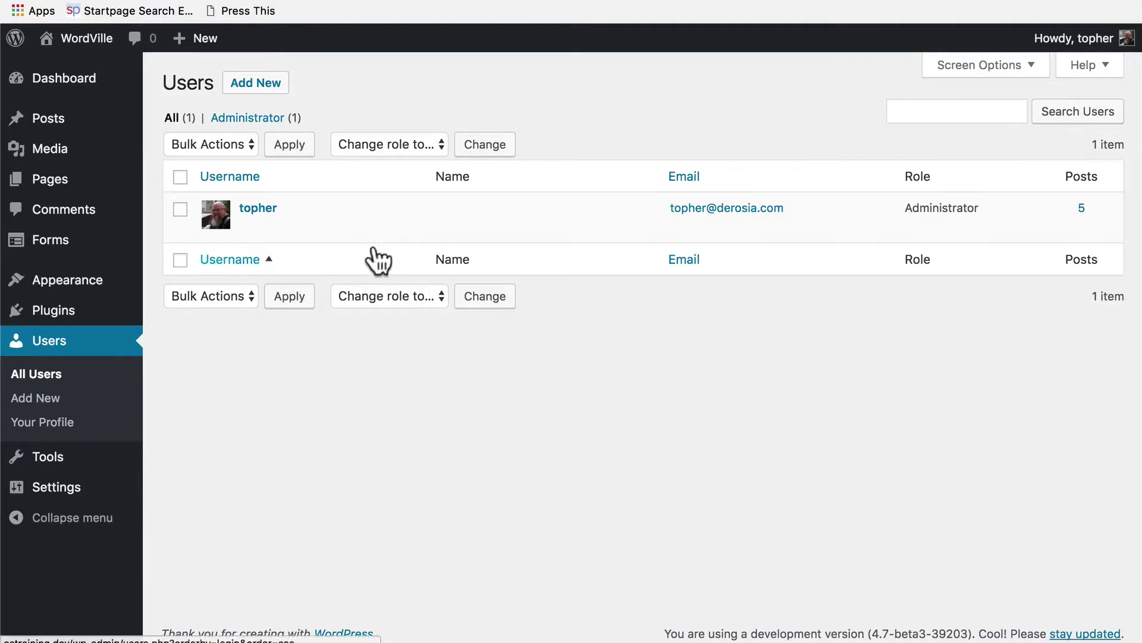
mouse_move(356, 223)
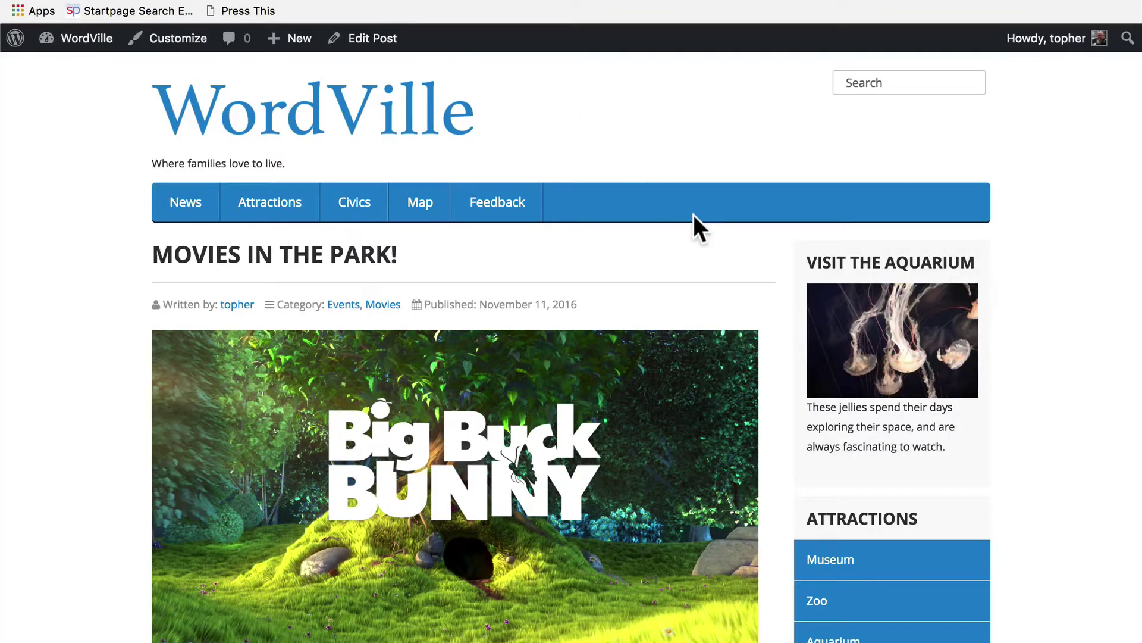
Open topher's author archive from the post and scroll through his posts.
scroll(694, 216, "down", 2)
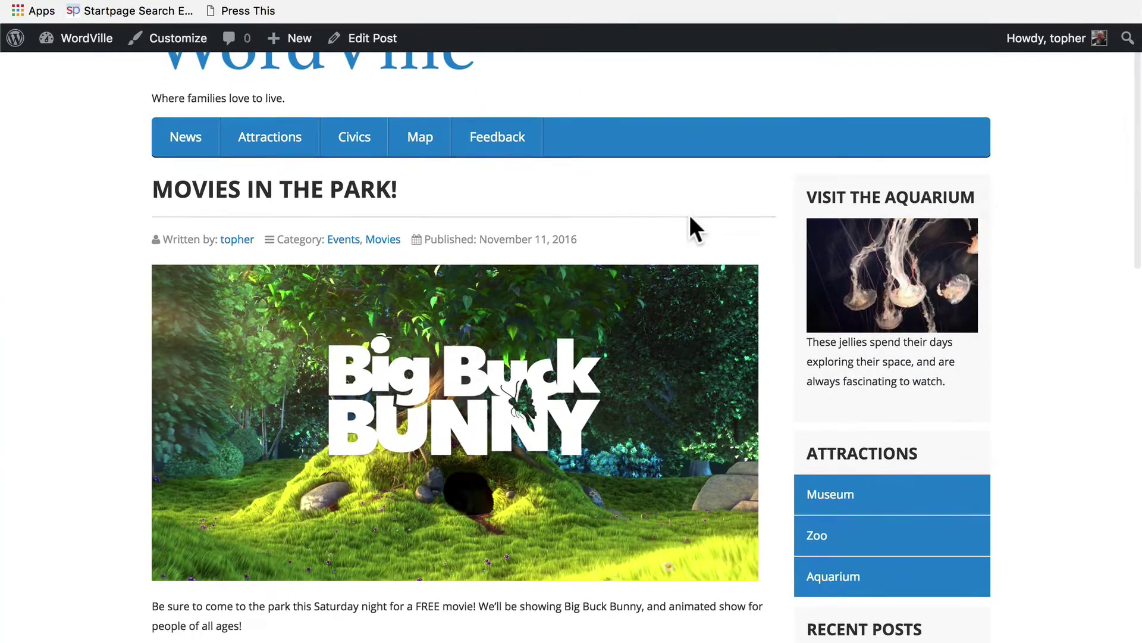
left_click(229, 243)
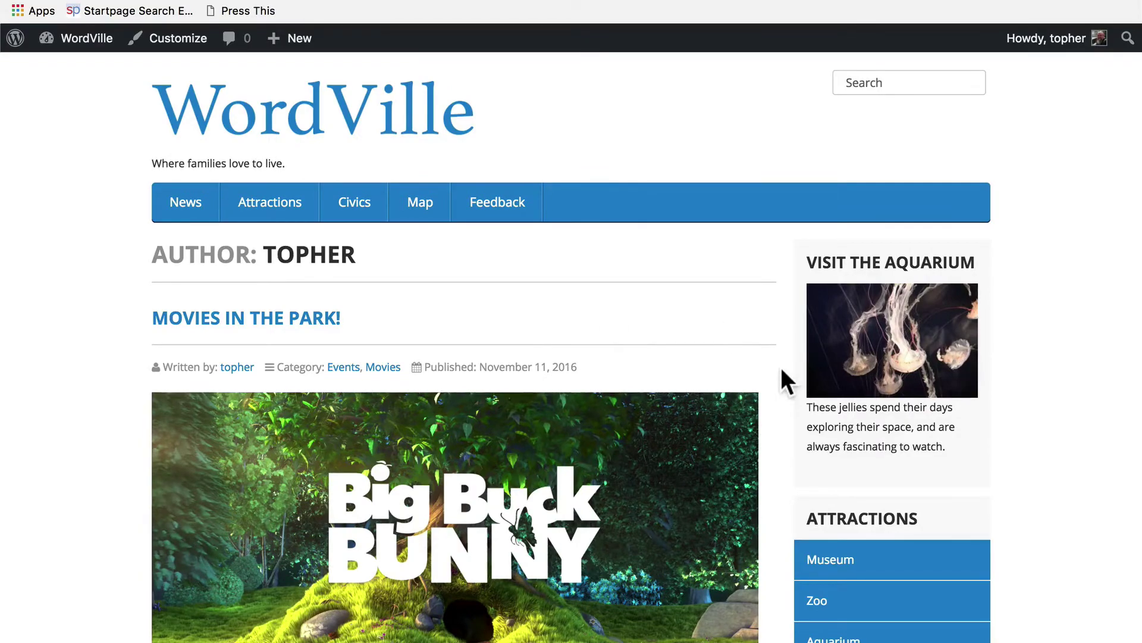
scroll(781, 366, "down", 6)
scroll(782, 370, "down", 20)
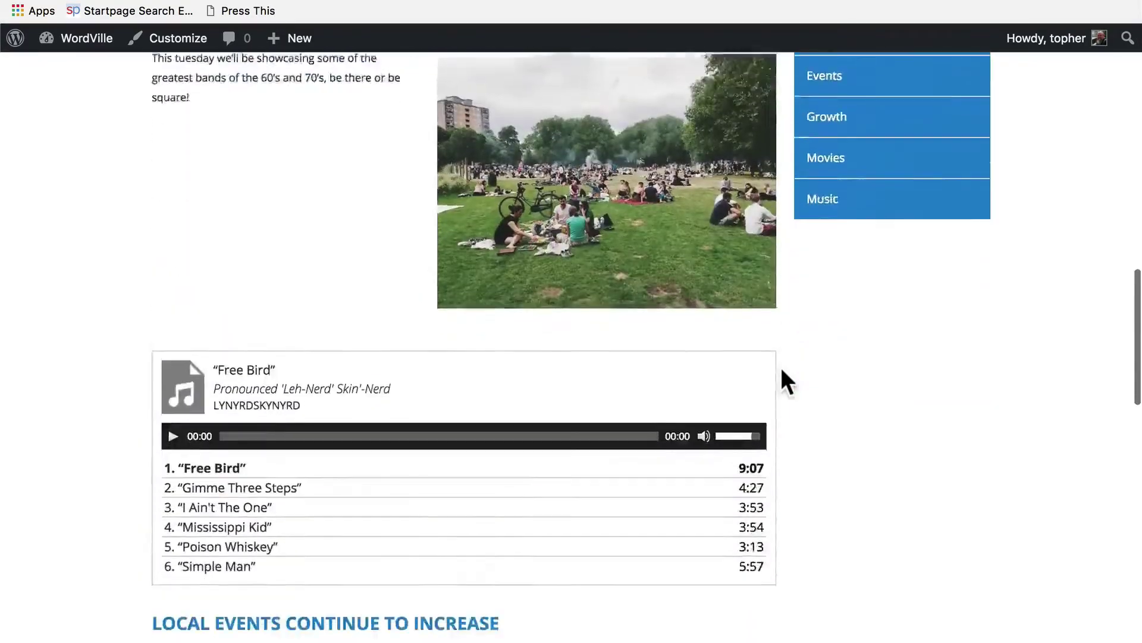
scroll(782, 370, "down", 9)
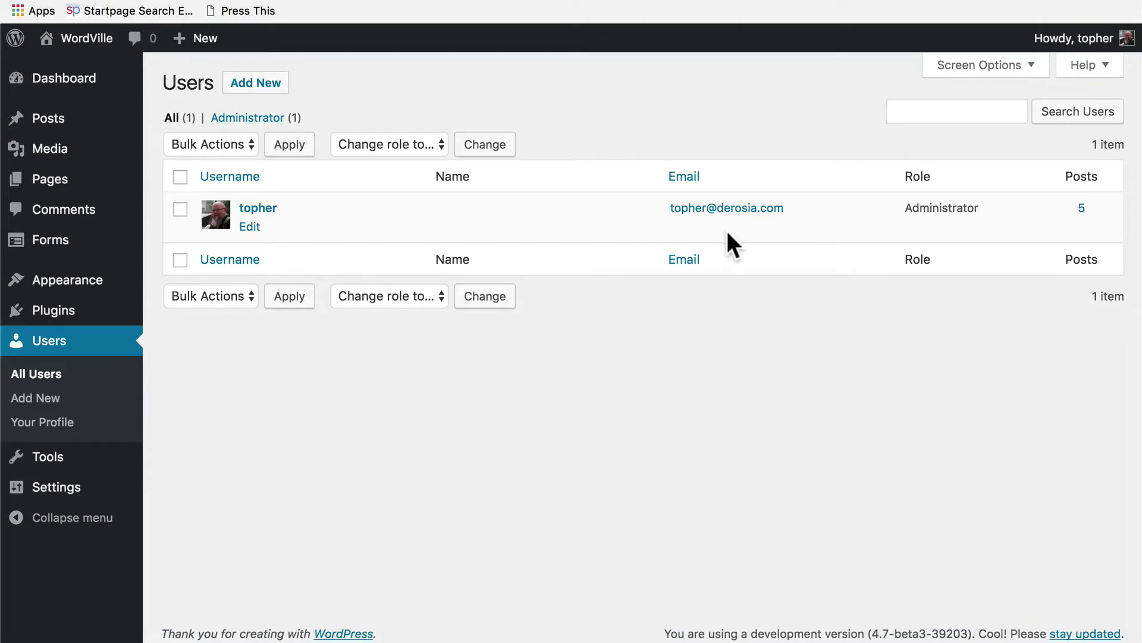
Inspect the Change role to and Bulk Actions options and the Search Users box without applying anything.
left_click(362, 142)
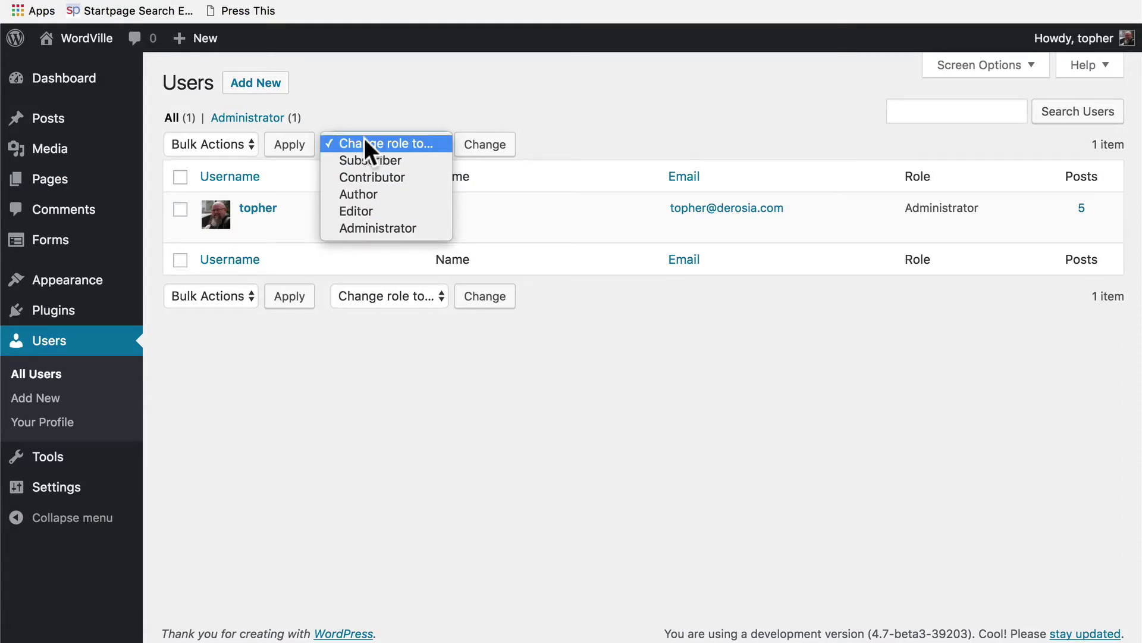
left_click(364, 142)
left_click(216, 141)
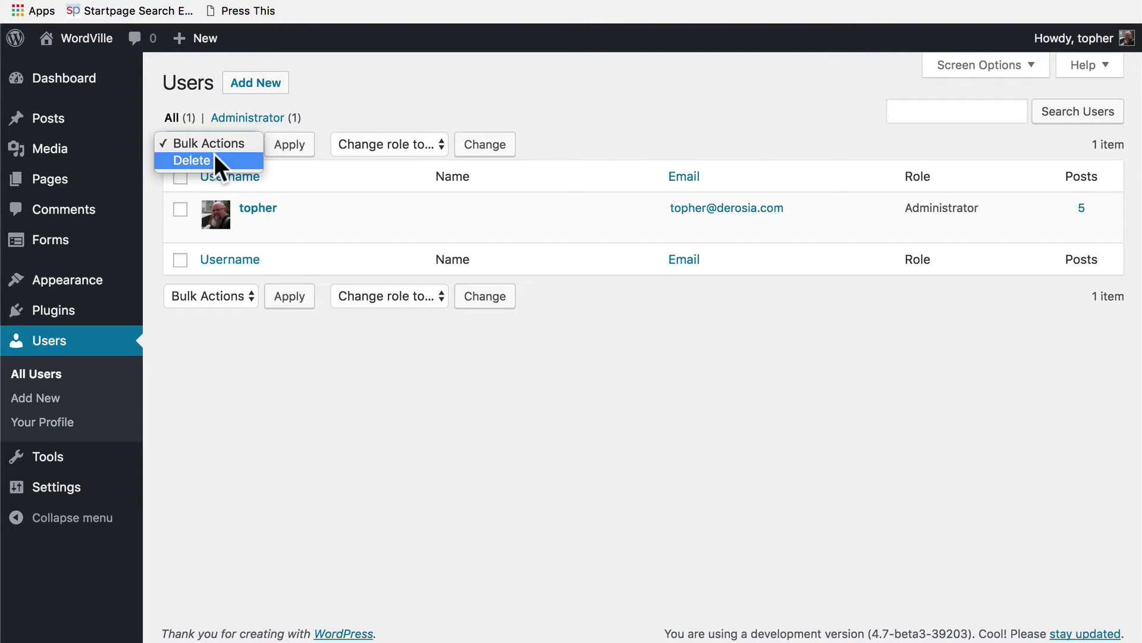
left_click(589, 96)
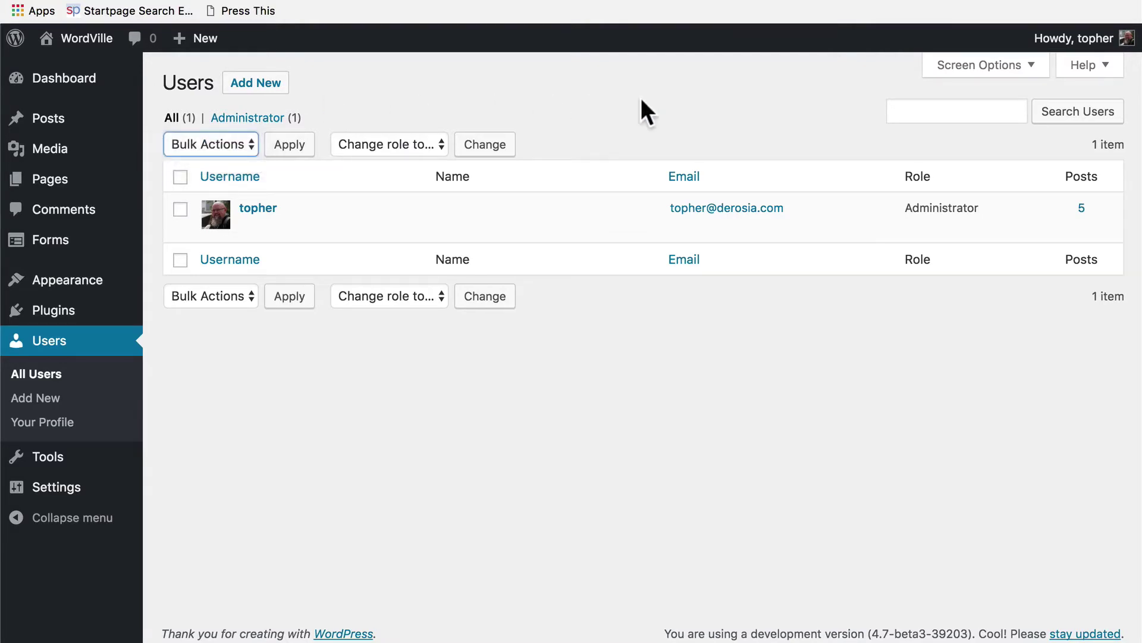
left_click(950, 122)
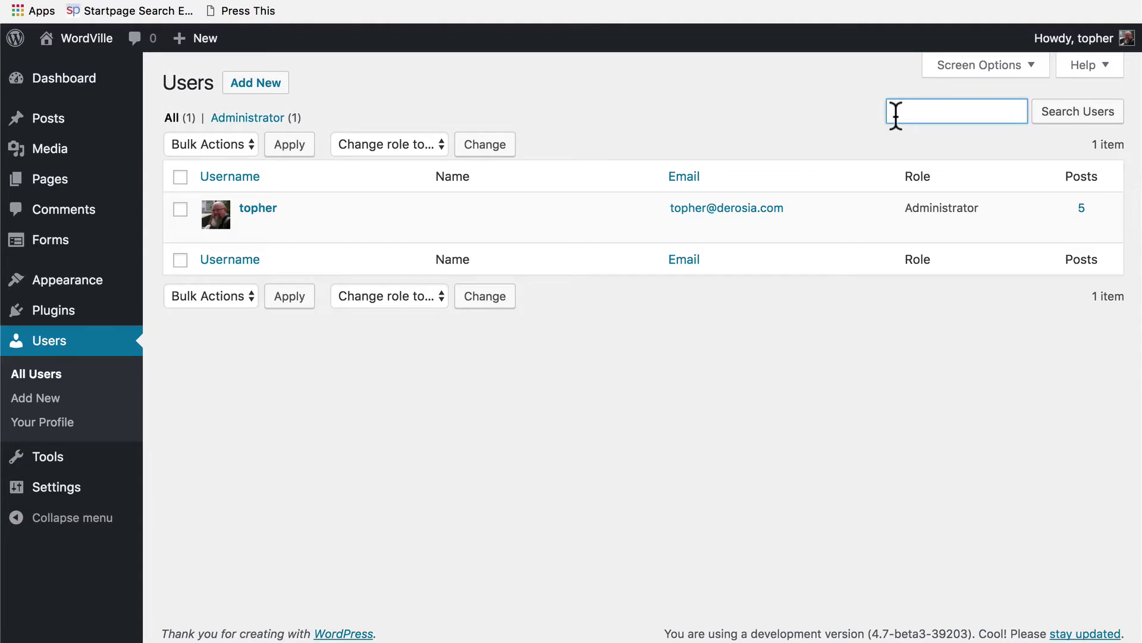
left_click(725, 115)
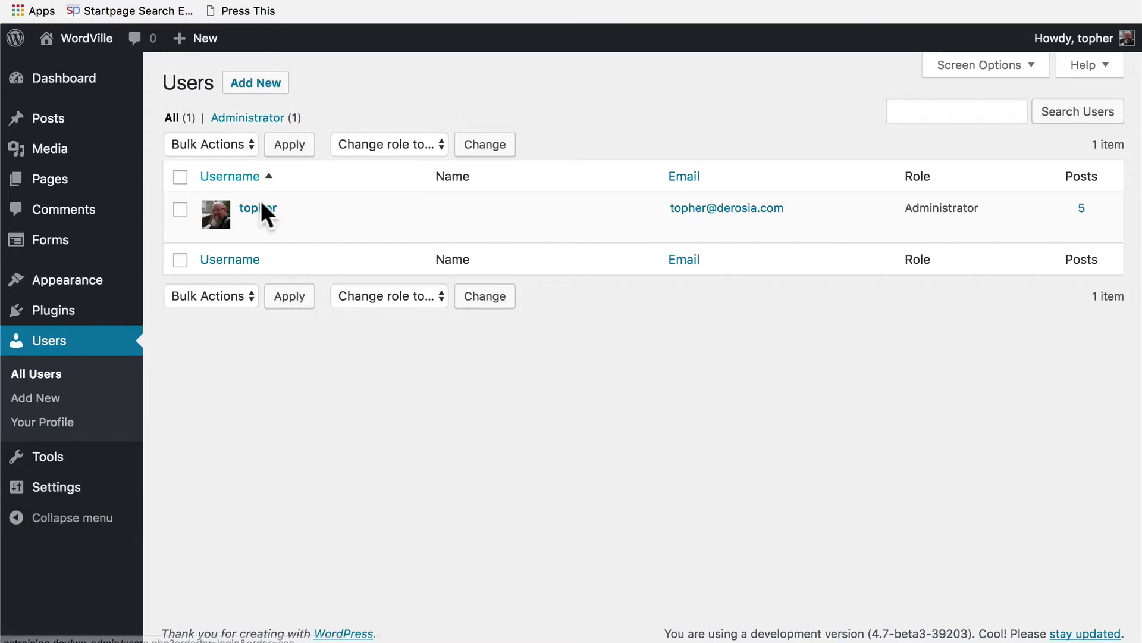
Edit topher's profile, trying Light, Blue, Coffee, Ectoplasm, Midnight, Ocean and Sunrise colours before restoring Default.
left_click(250, 227)
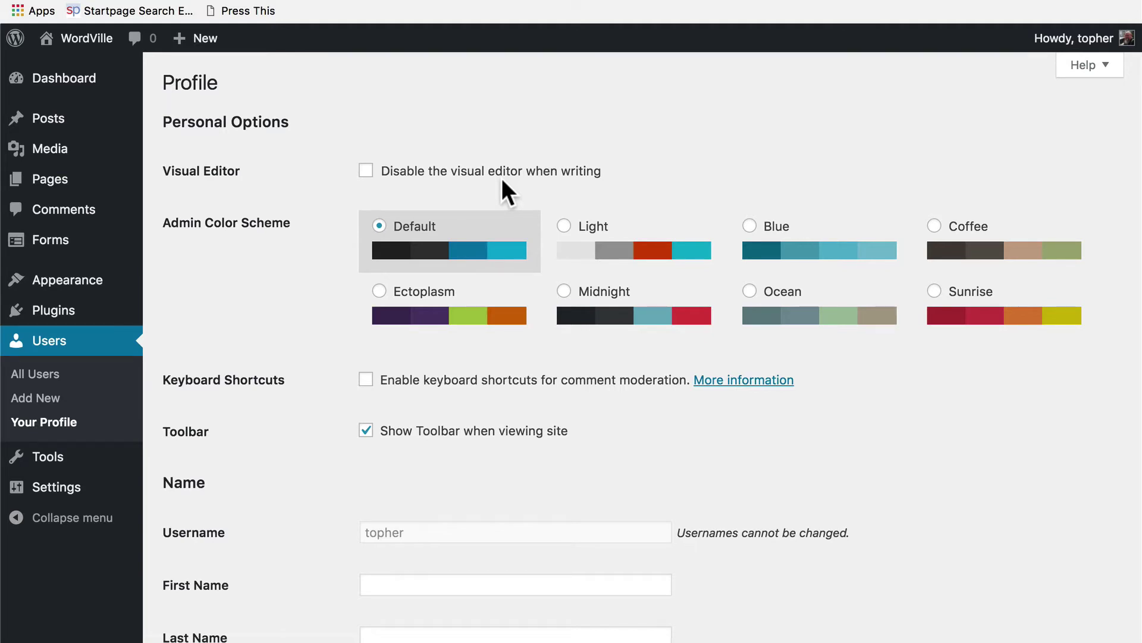
scroll(502, 177, "down", 2)
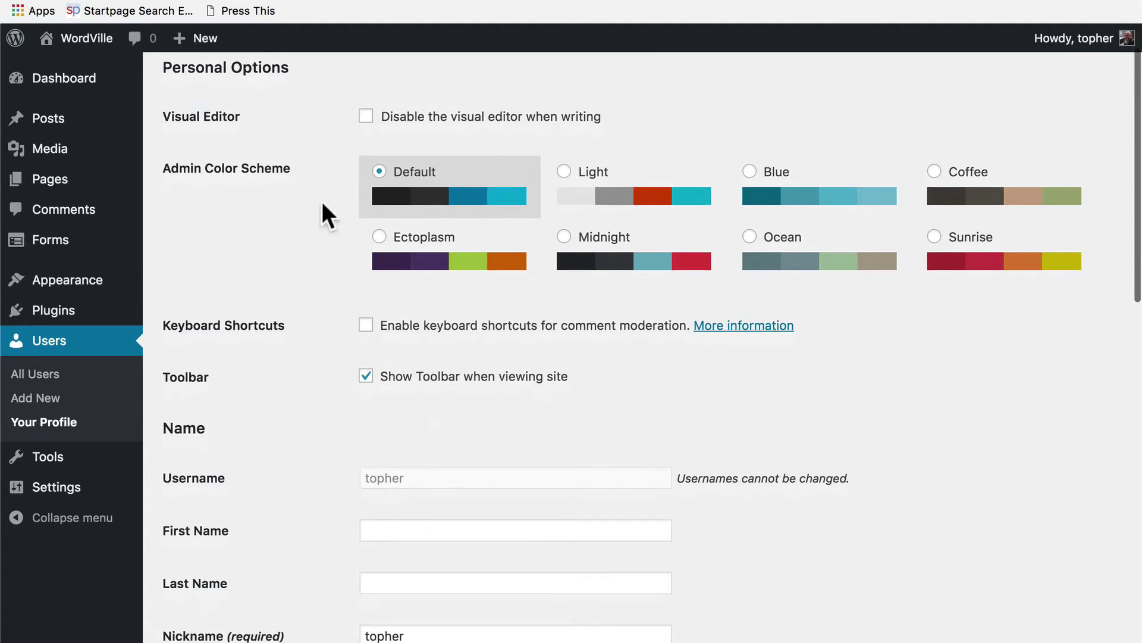
left_click(642, 193)
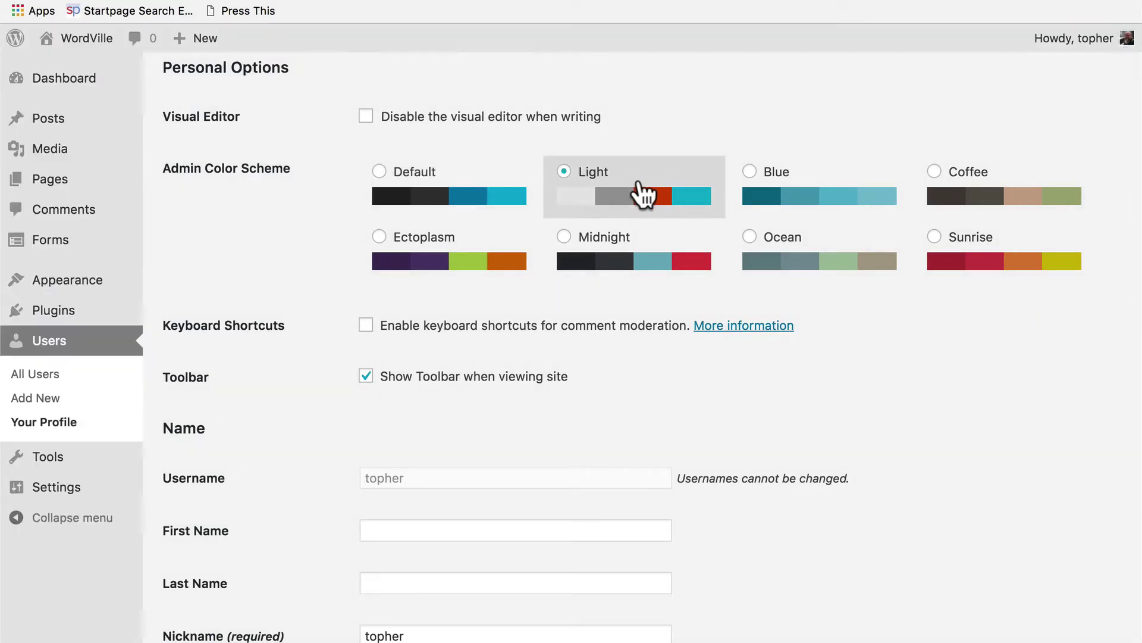
left_click(816, 205)
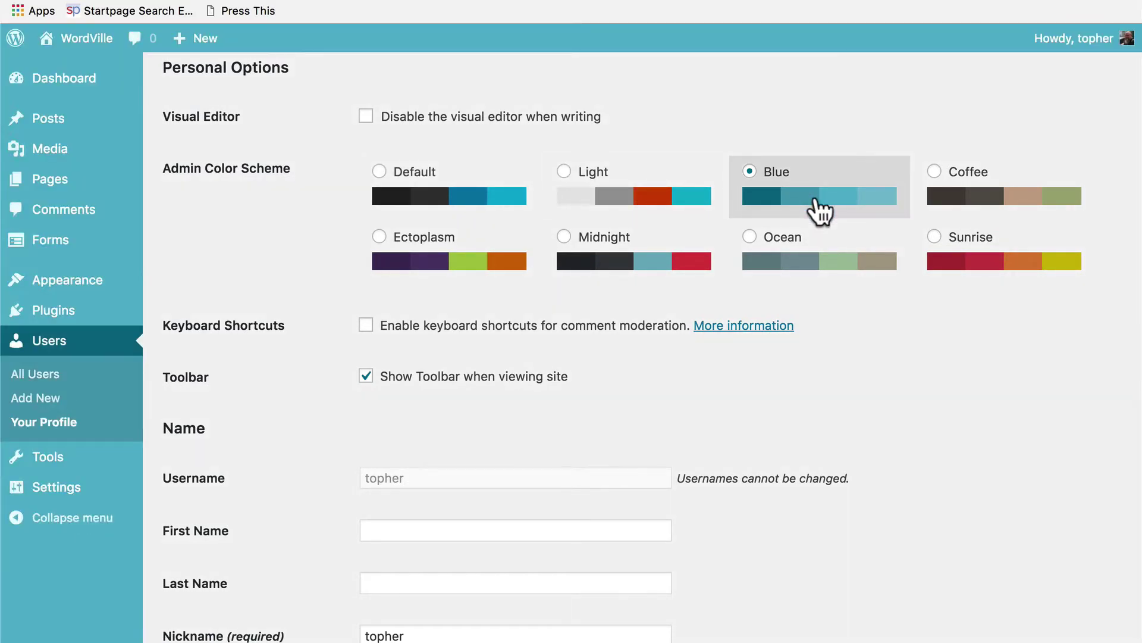
left_click(986, 194)
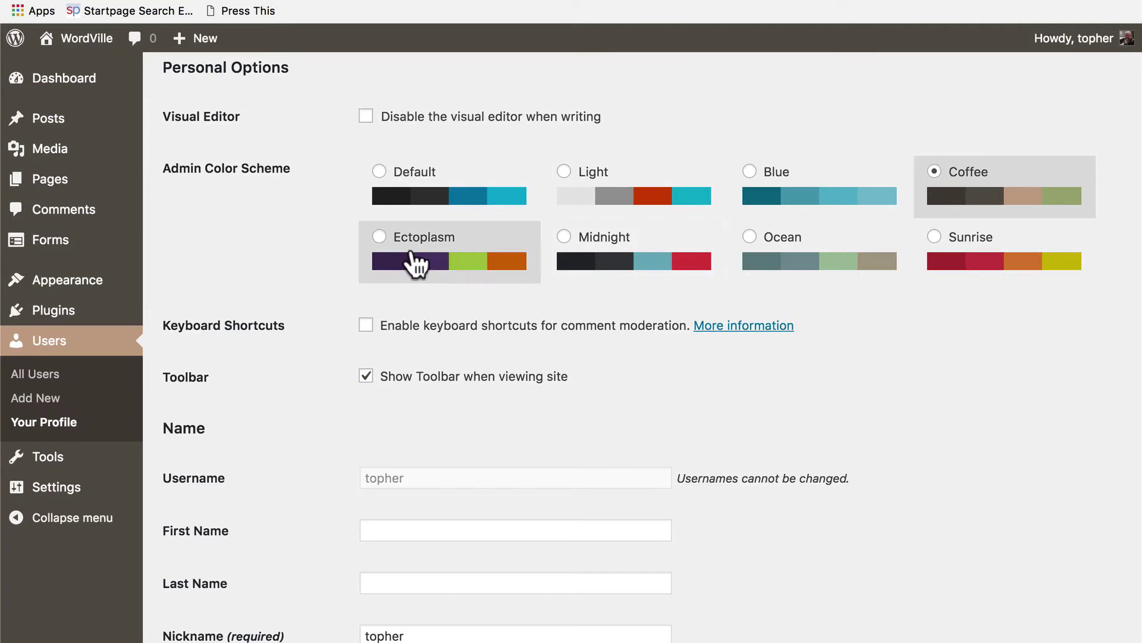
left_click(420, 261)
left_click(594, 257)
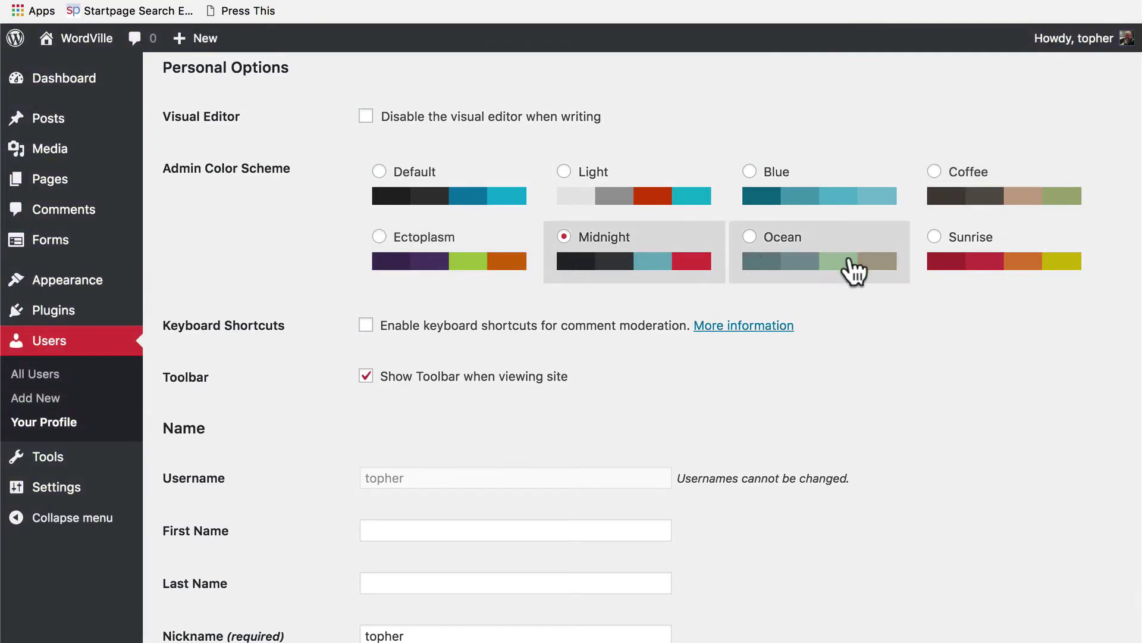
left_click(854, 270)
left_click(1024, 271)
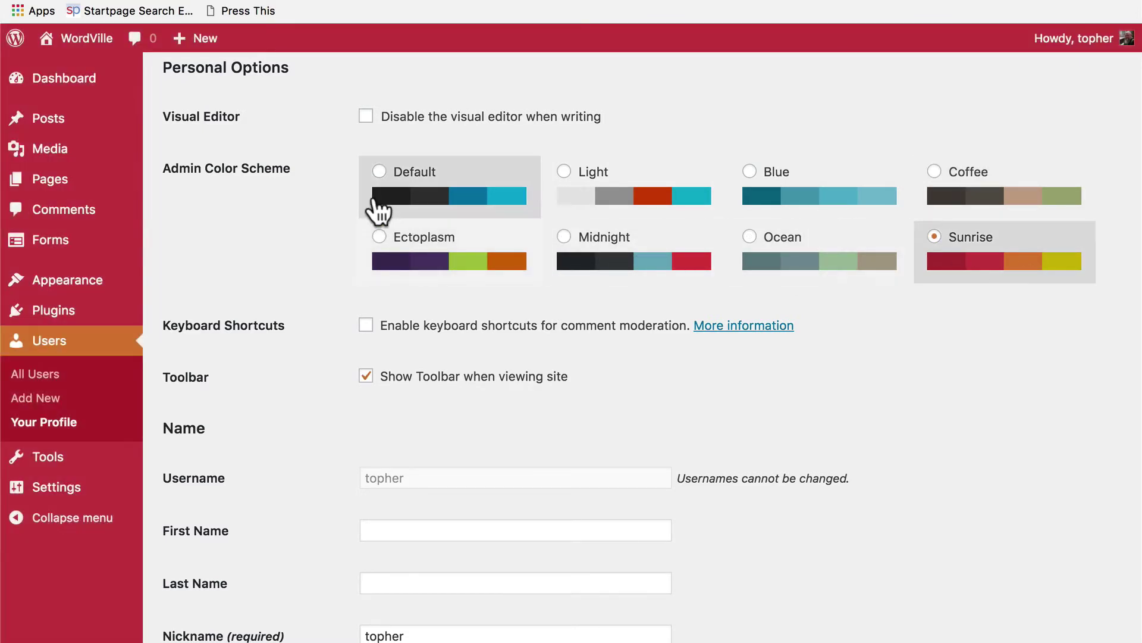
left_click(479, 216)
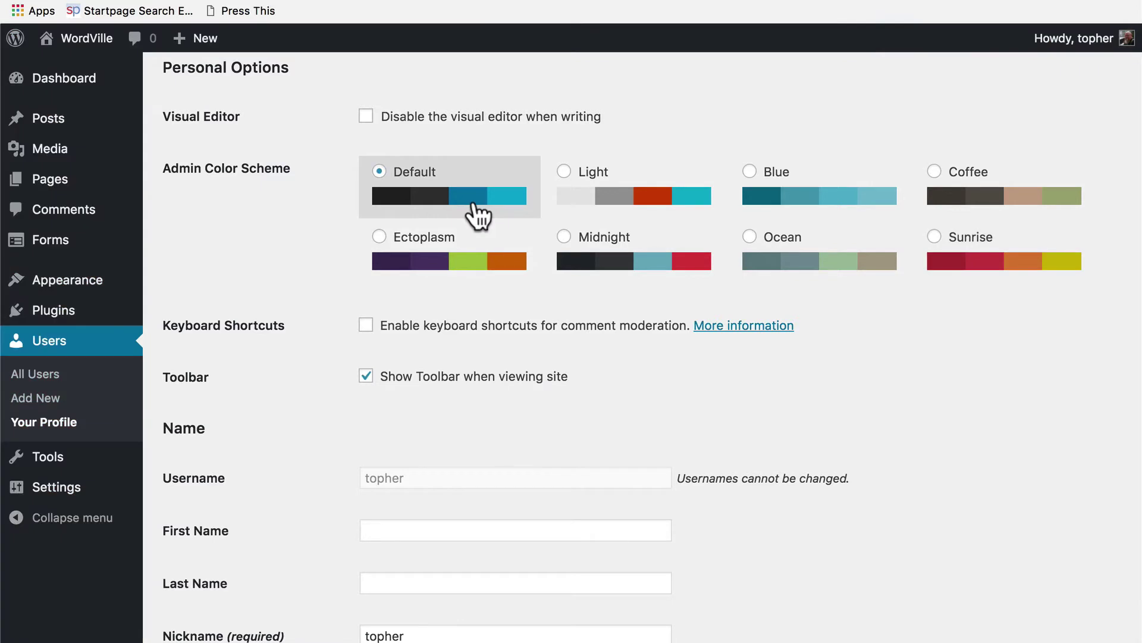
scroll(423, 278, "down", 2)
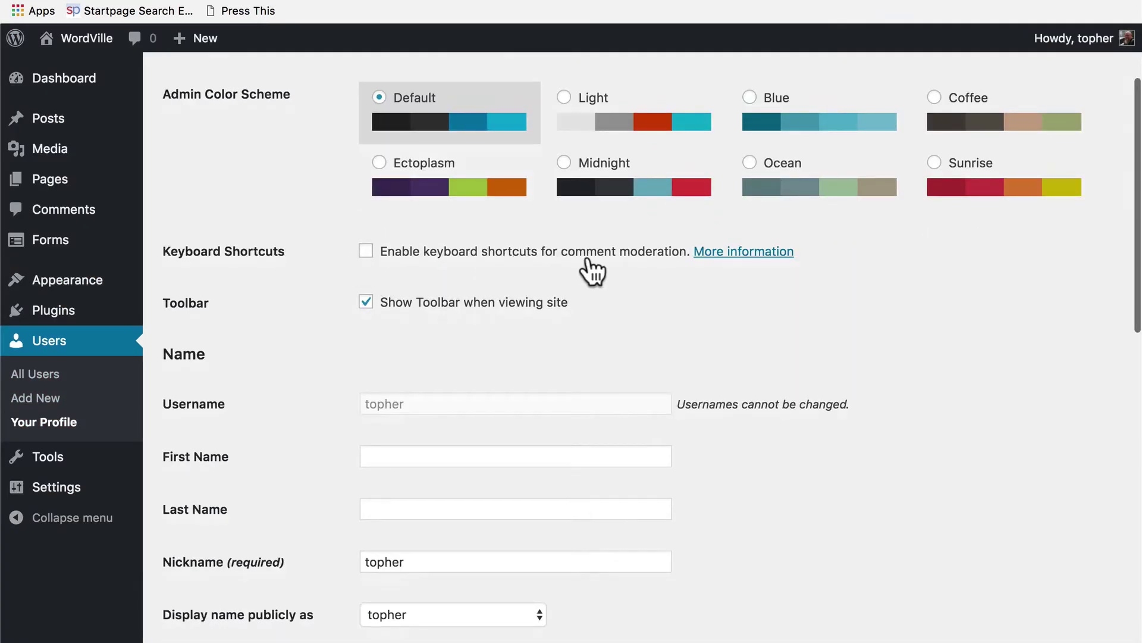
Read the Codex comment-moderation keyboard shortcuts tables, then close that tab to return to Your Profile.
left_click(731, 253)
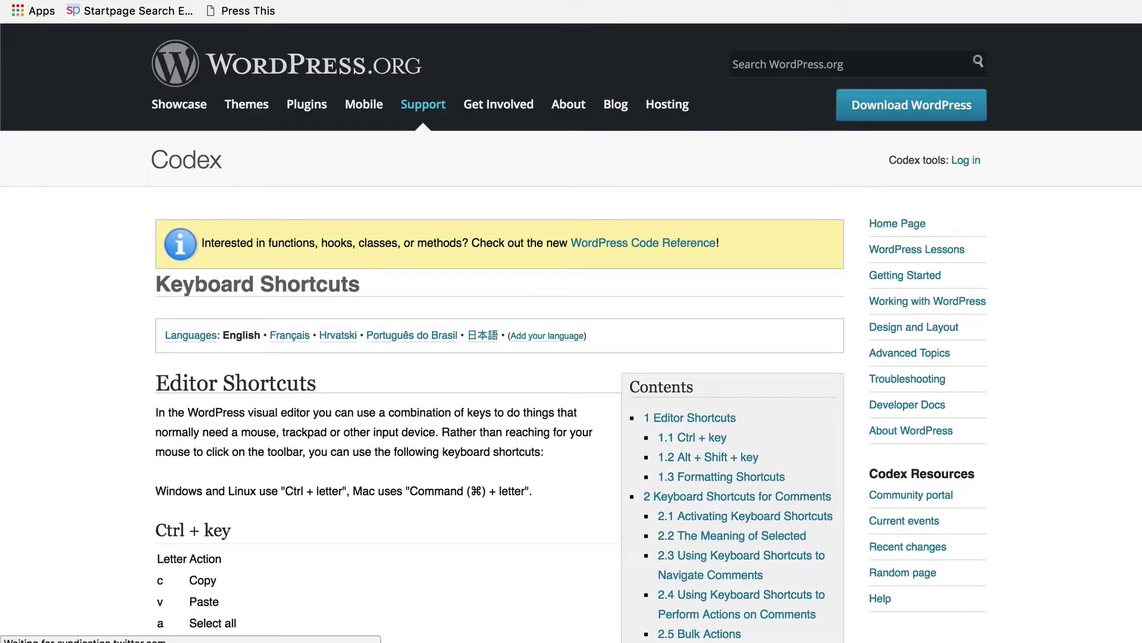
scroll(495, 420, "down", 6)
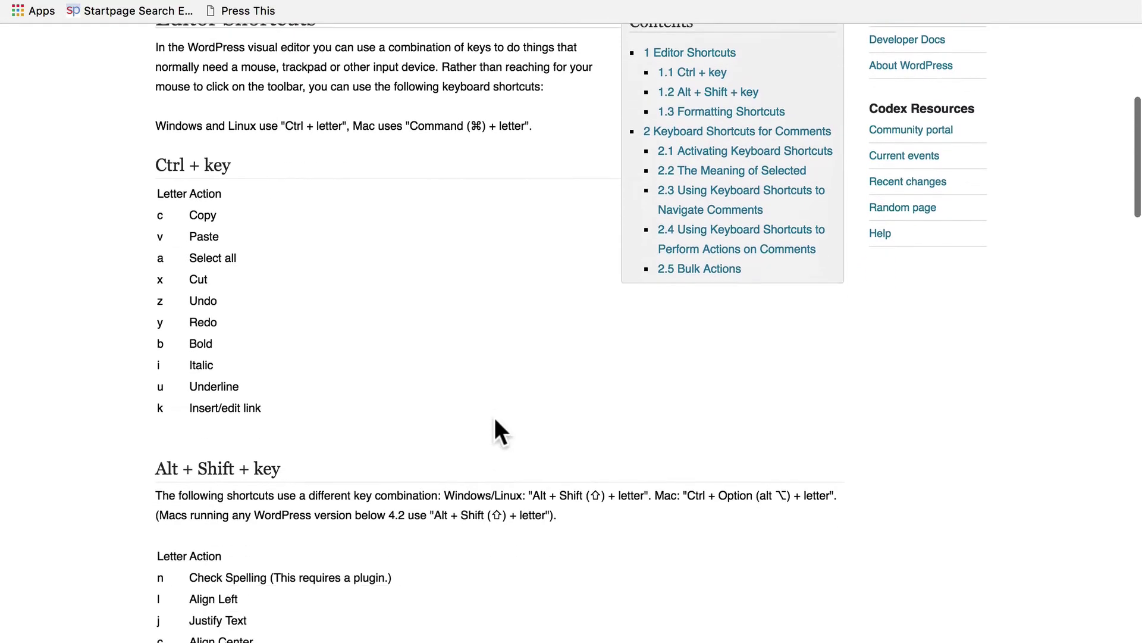
scroll(495, 419, "down", 9)
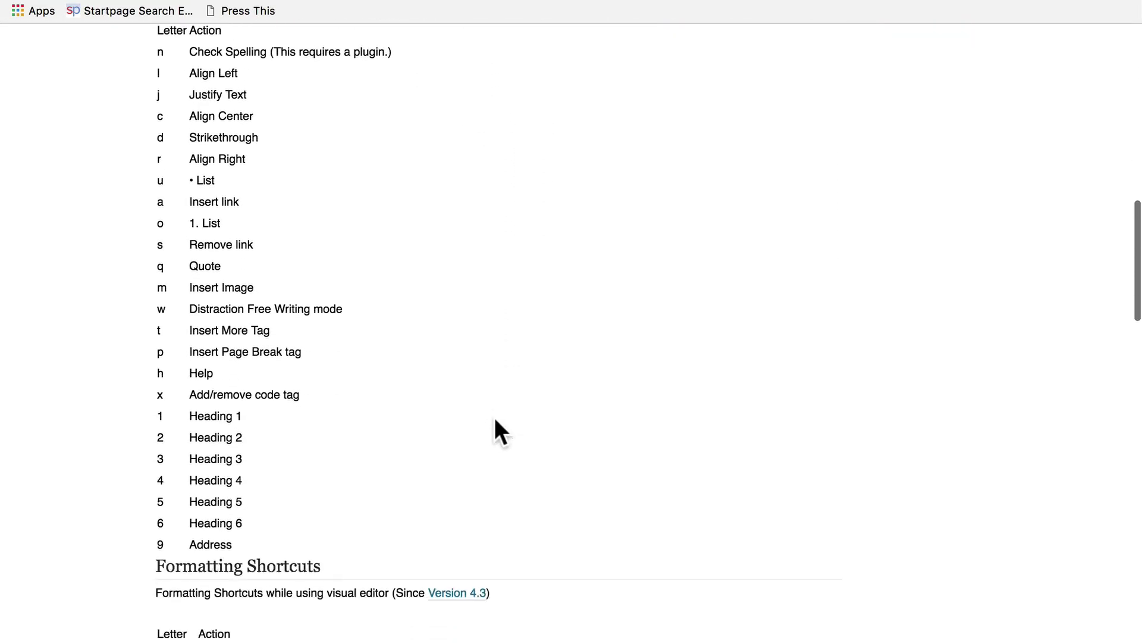
scroll(494, 419, "down", 3)
key("super+w")
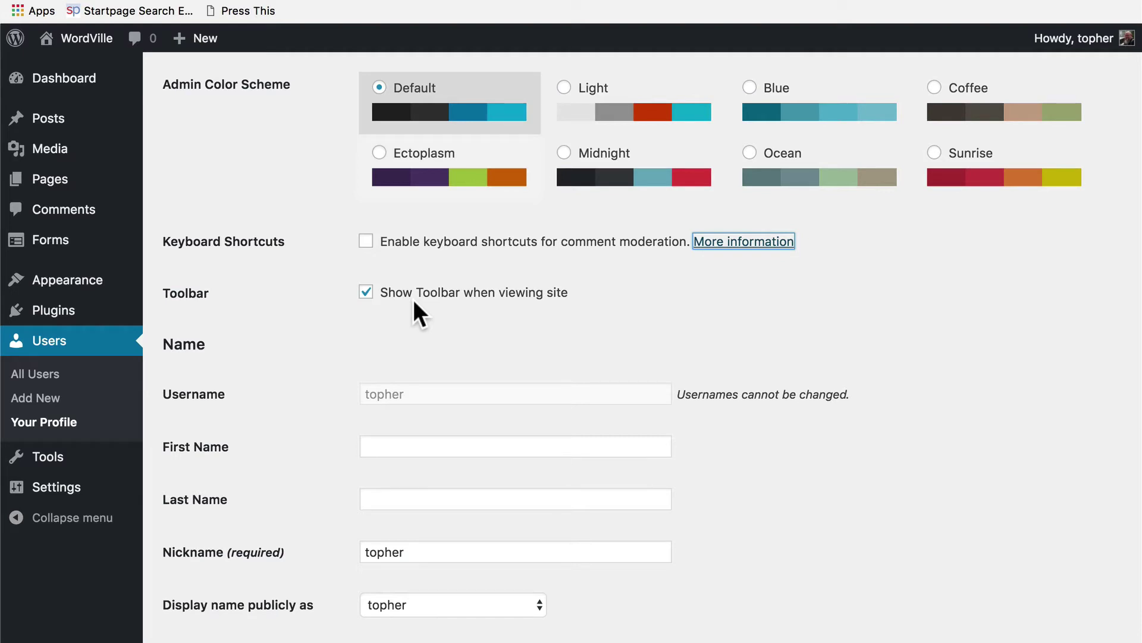
Enter the user's first name and last name in the profile fields.
scroll(413, 299, "down", 5)
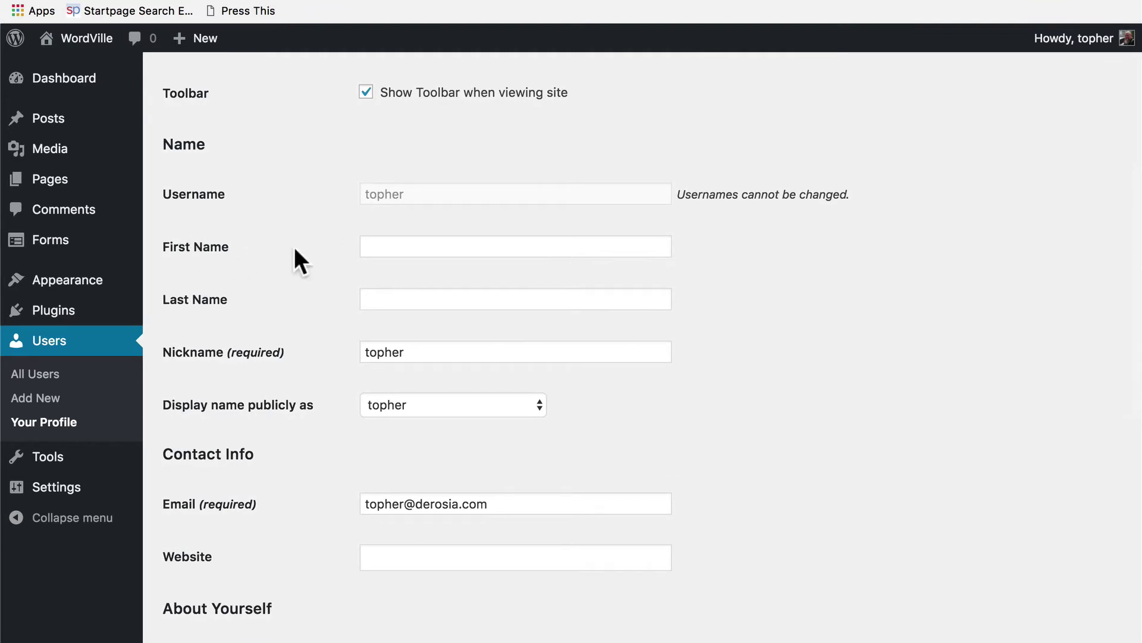
left_click(397, 244)
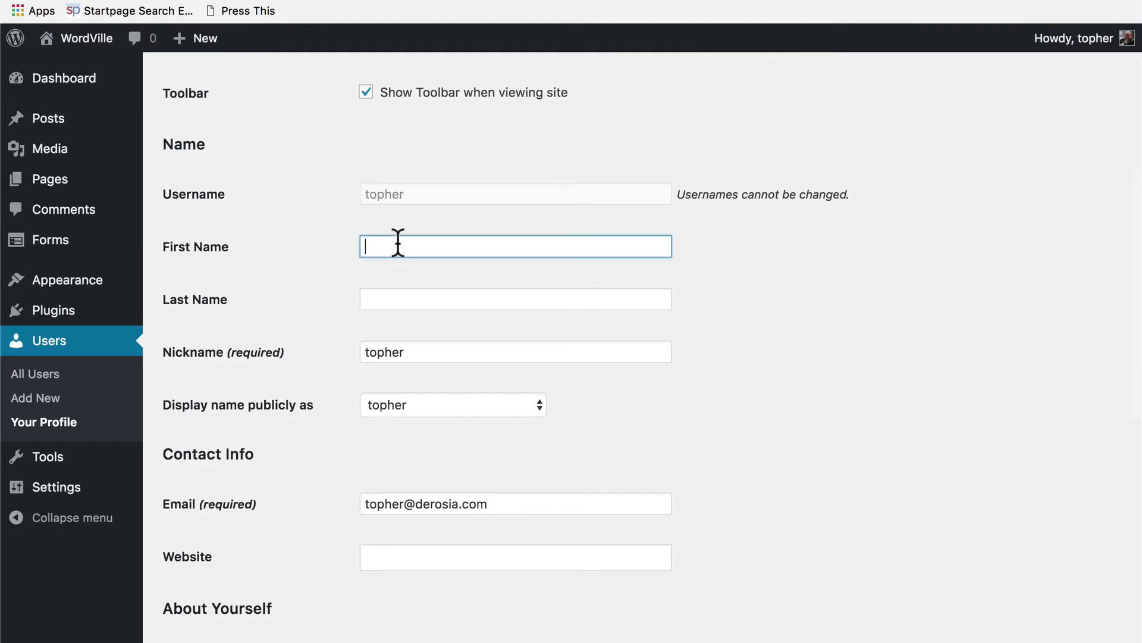
type("Topher")
key("Tab")
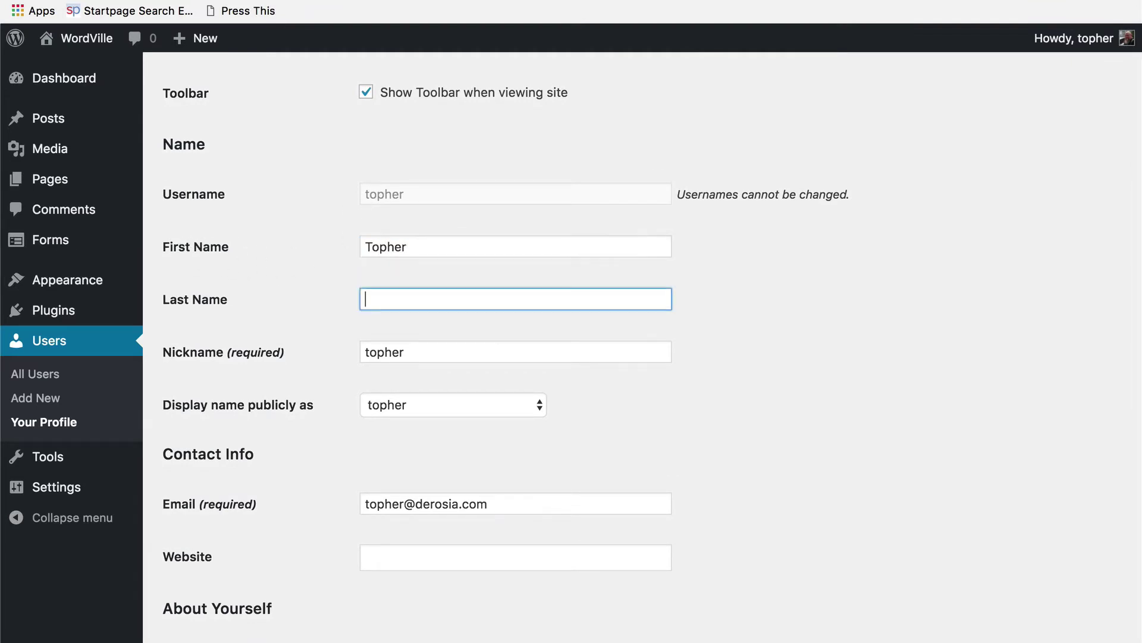
type("DeRosia")
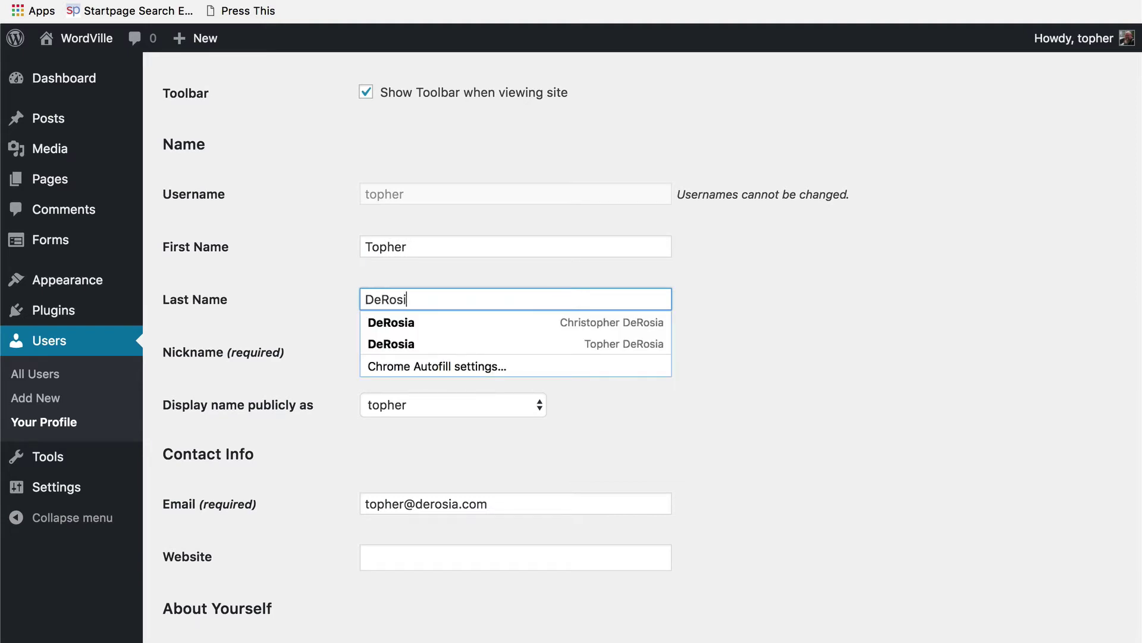
left_click(634, 216)
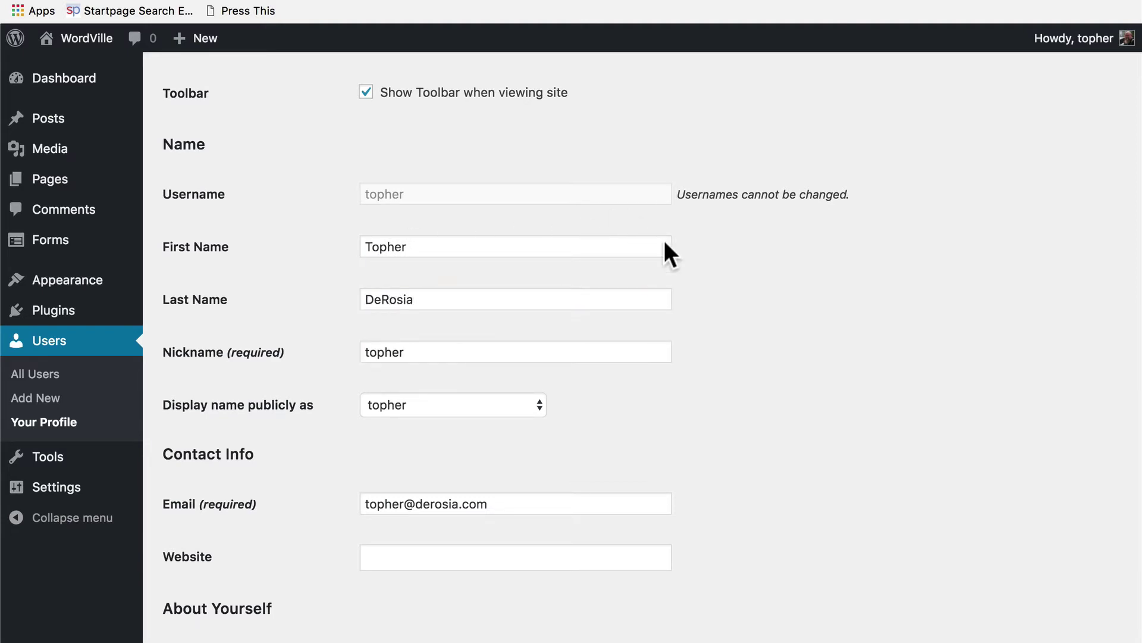
Capitalise the nickname's first letter and choose the first name as the public display name.
left_click(465, 349)
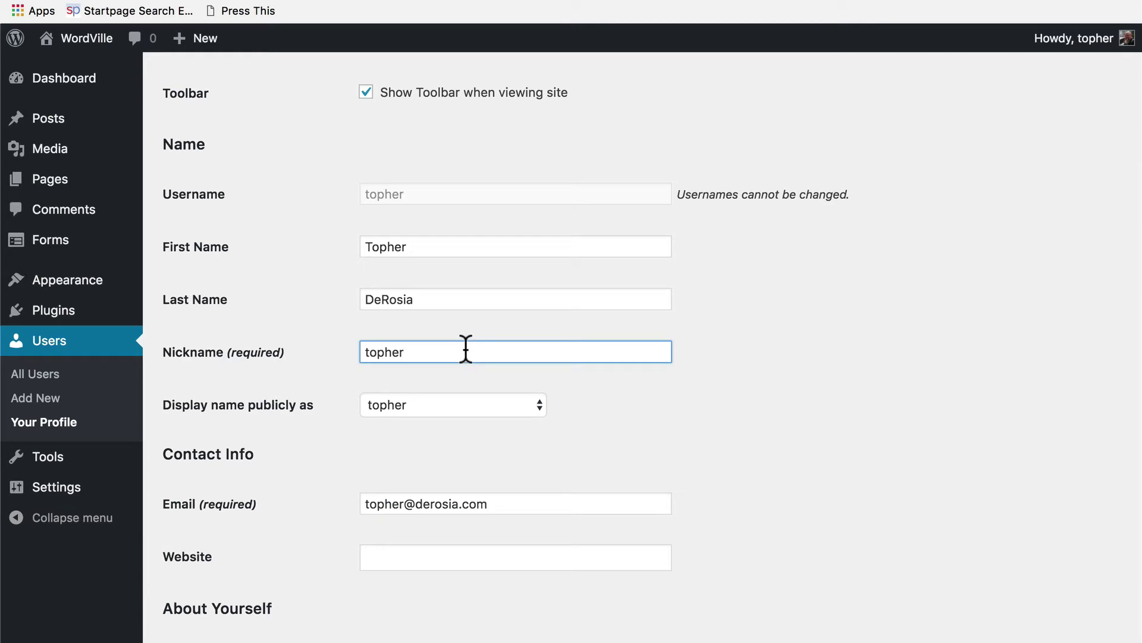
key("Up")
key("BackSpace")
type("T")
left_click(498, 403)
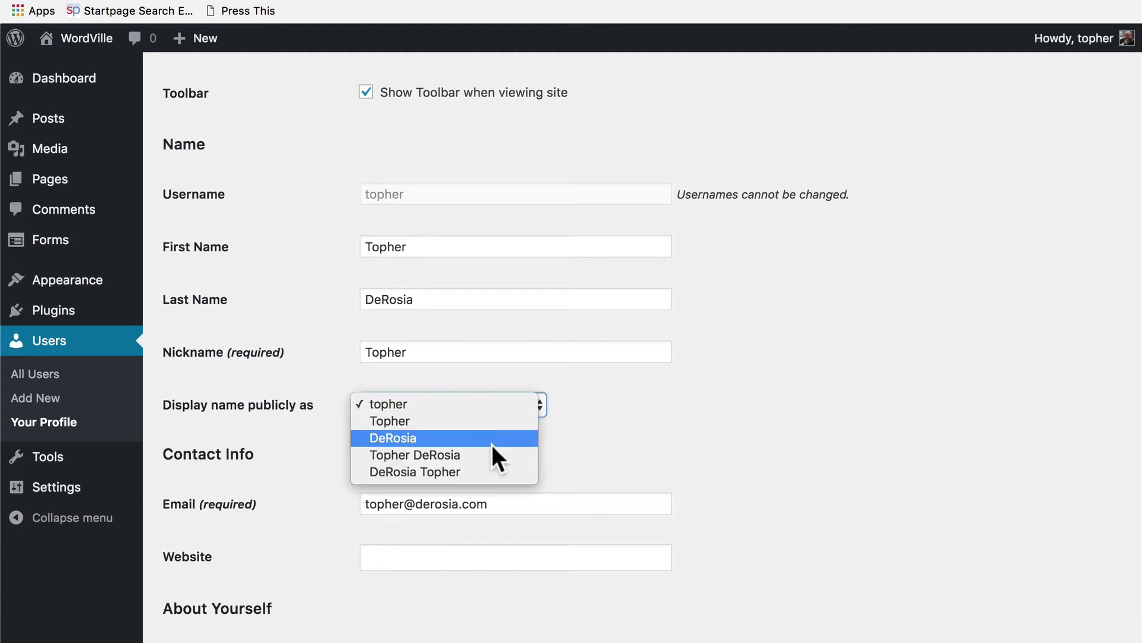
left_click(441, 422)
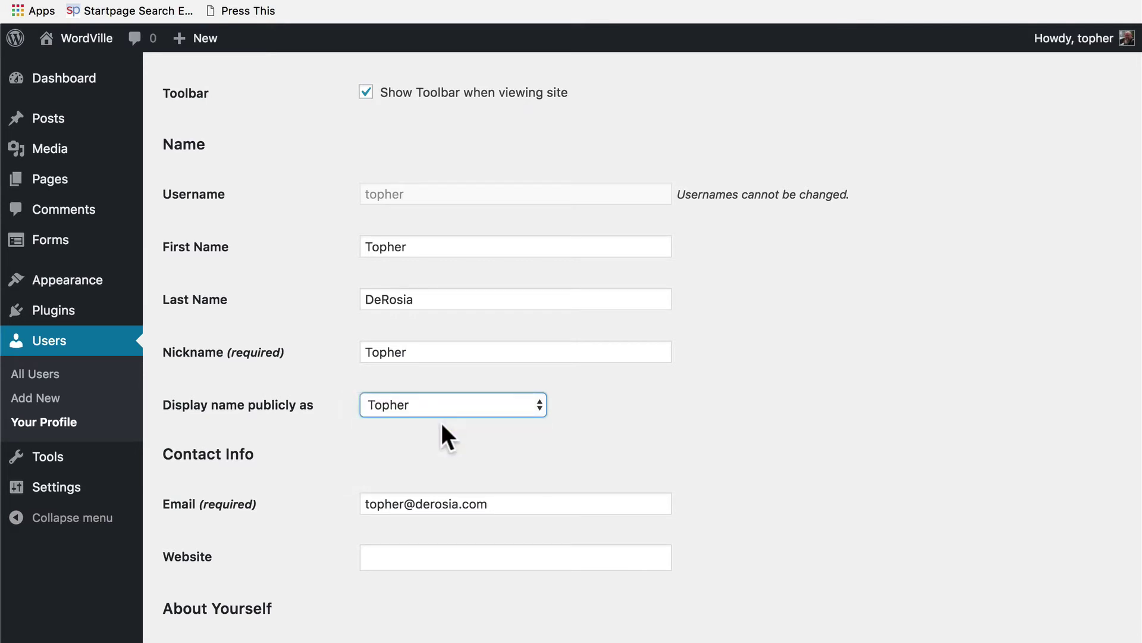
scroll(800, 443, "down", 5)
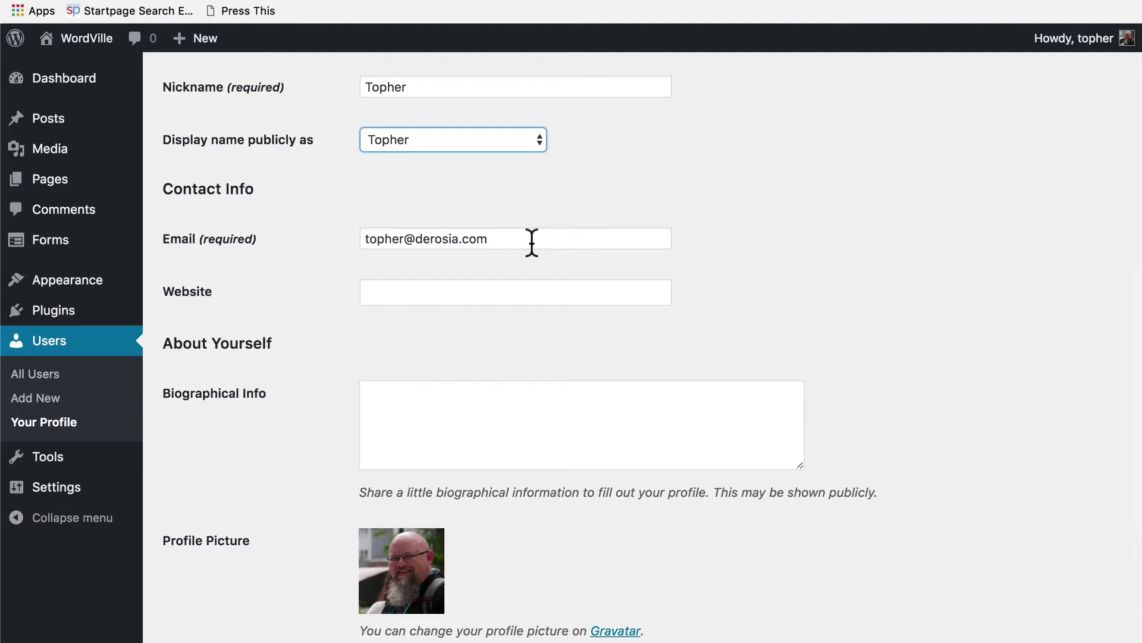
left_click(459, 295)
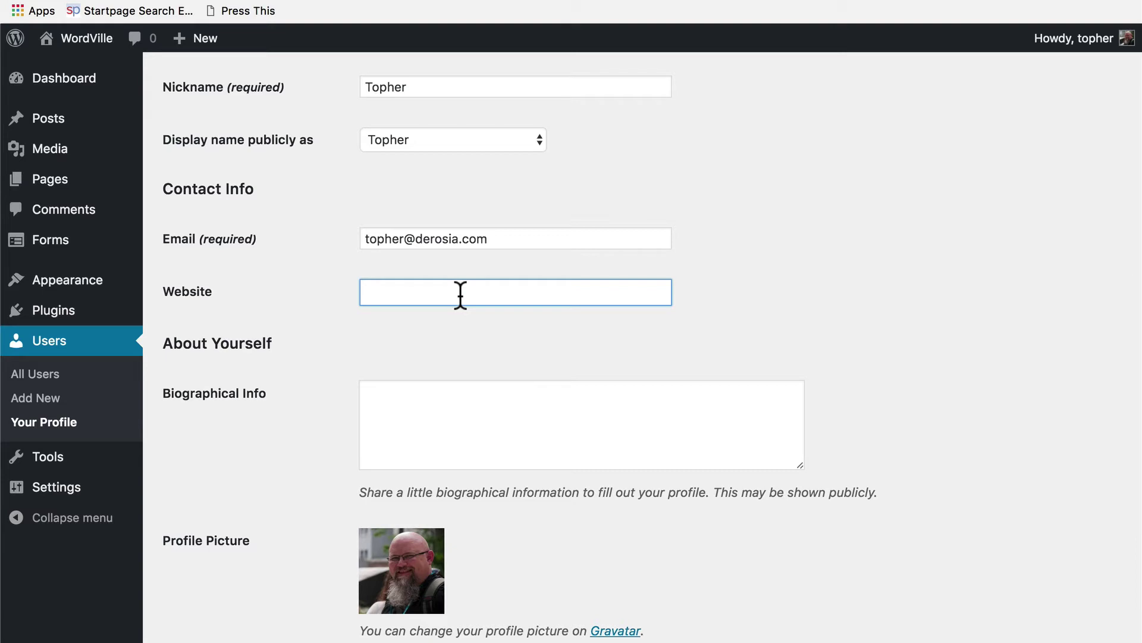
left_click(464, 430)
scroll(464, 430, "down", 4)
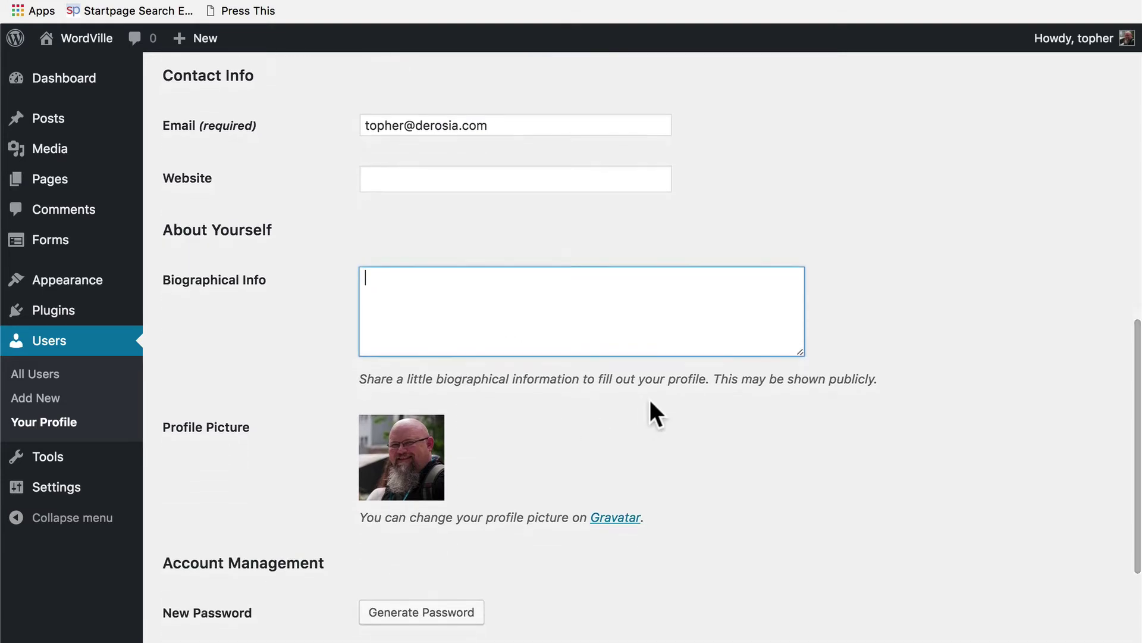
scroll(650, 399, "down", 3)
scroll(650, 399, "down", 2)
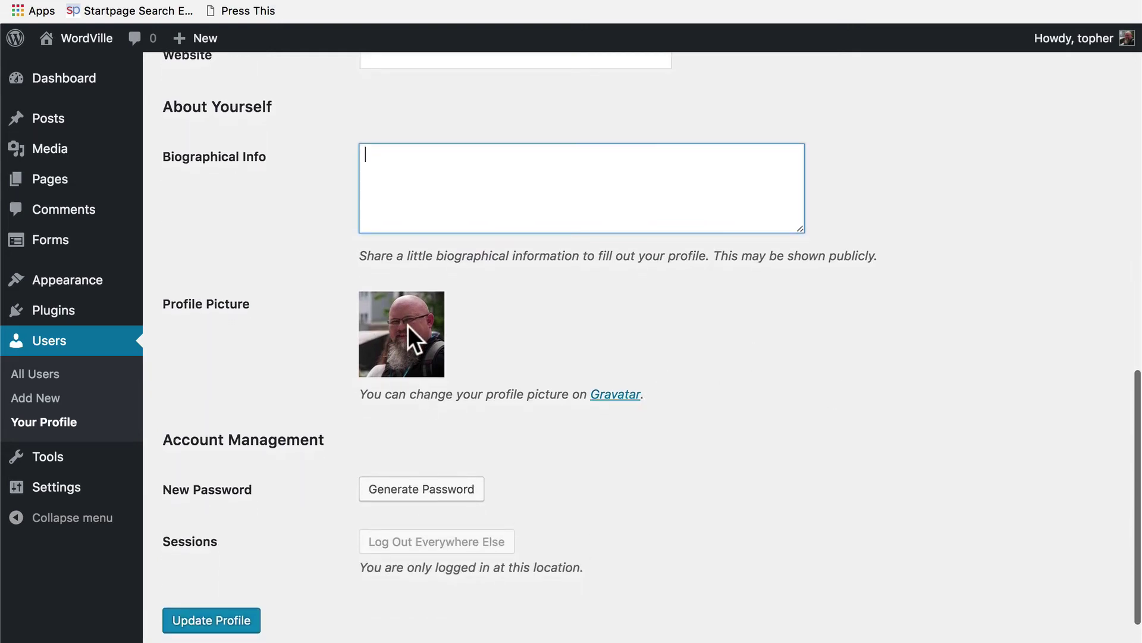
left_click(501, 325)
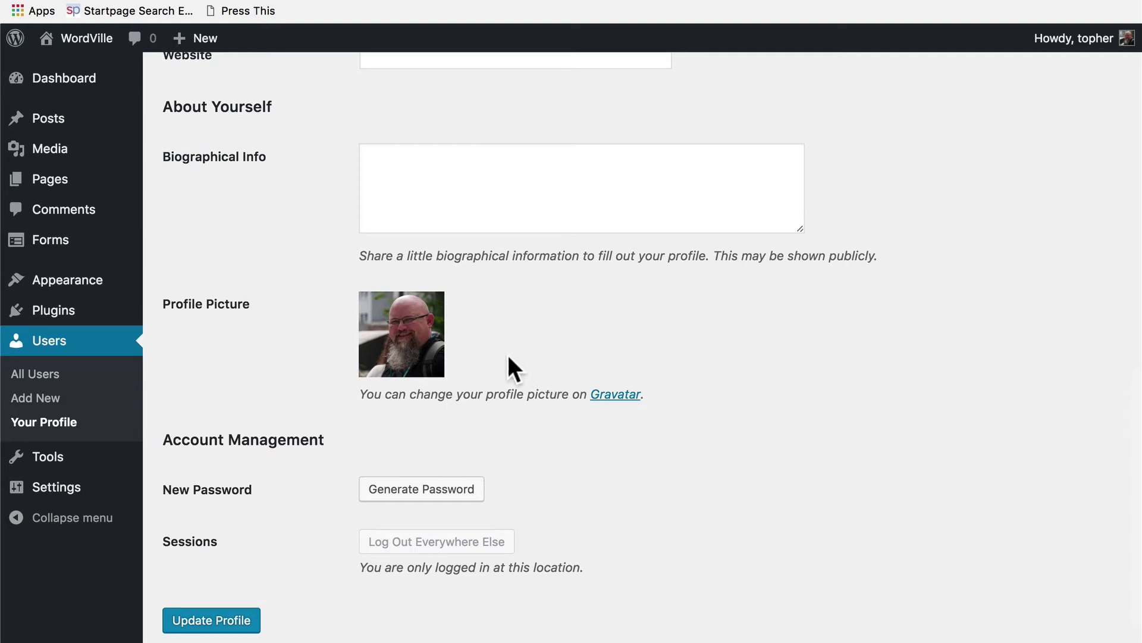
scroll(508, 355, "down", 2)
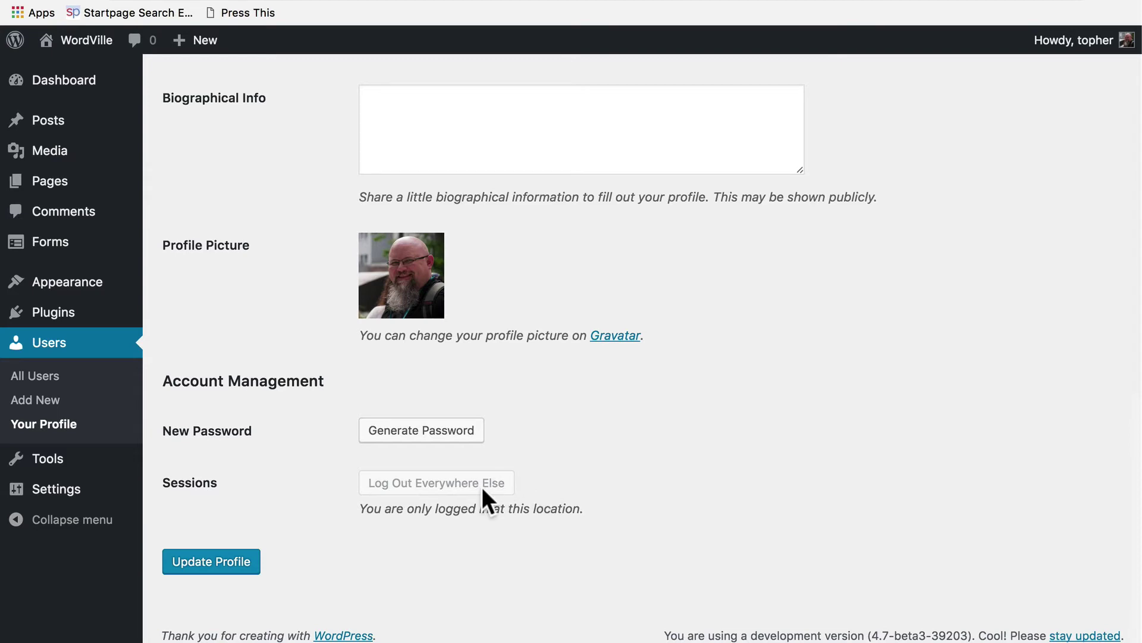
Save the edited profile with Update Profile at the bottom of the page.
scroll(482, 487, "up", 20)
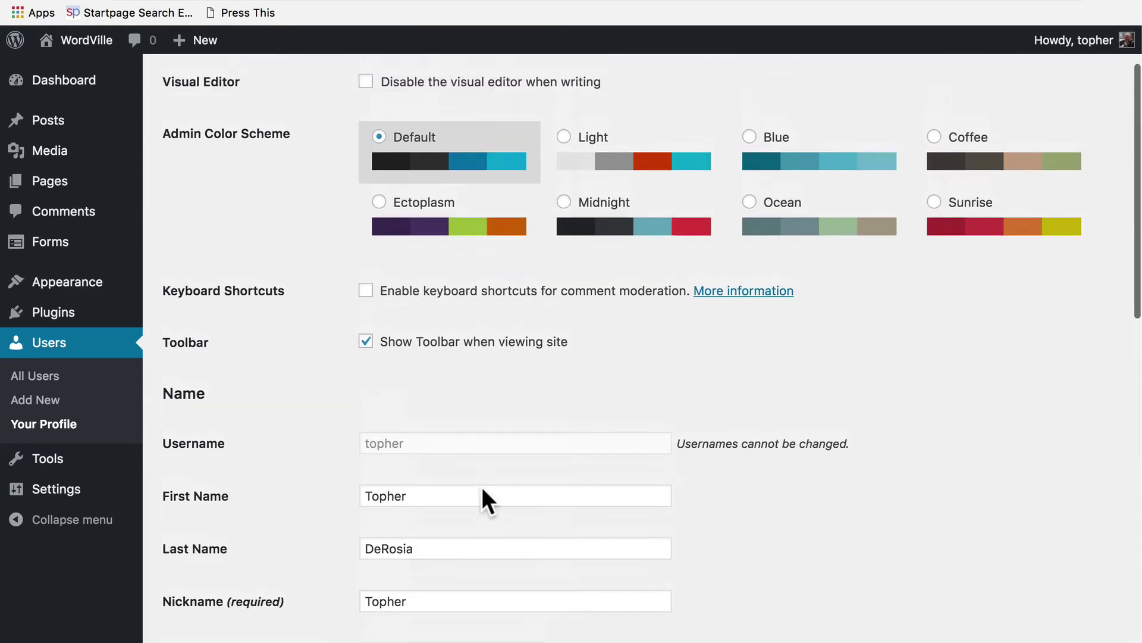
scroll(482, 486, "down", 15)
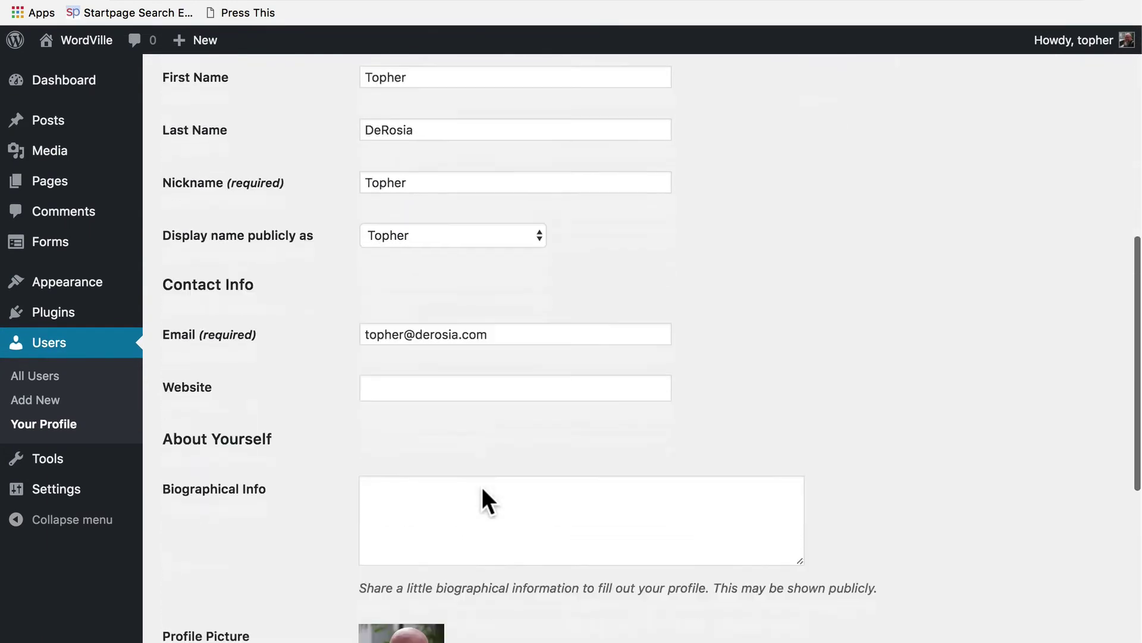
scroll(248, 536, "down", 3)
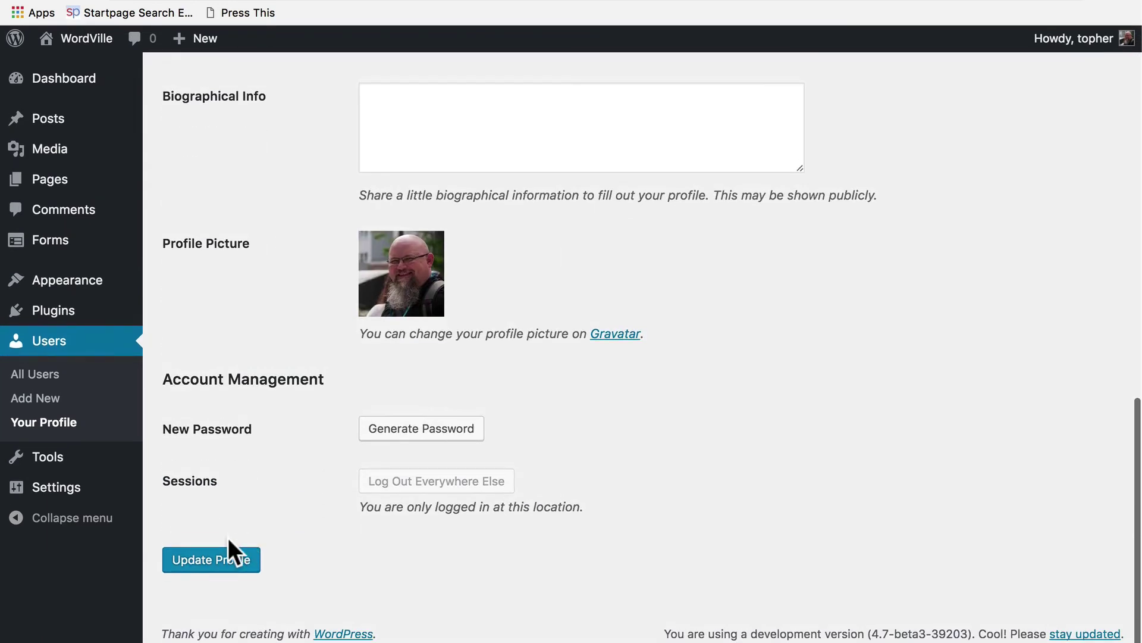
left_click(197, 565)
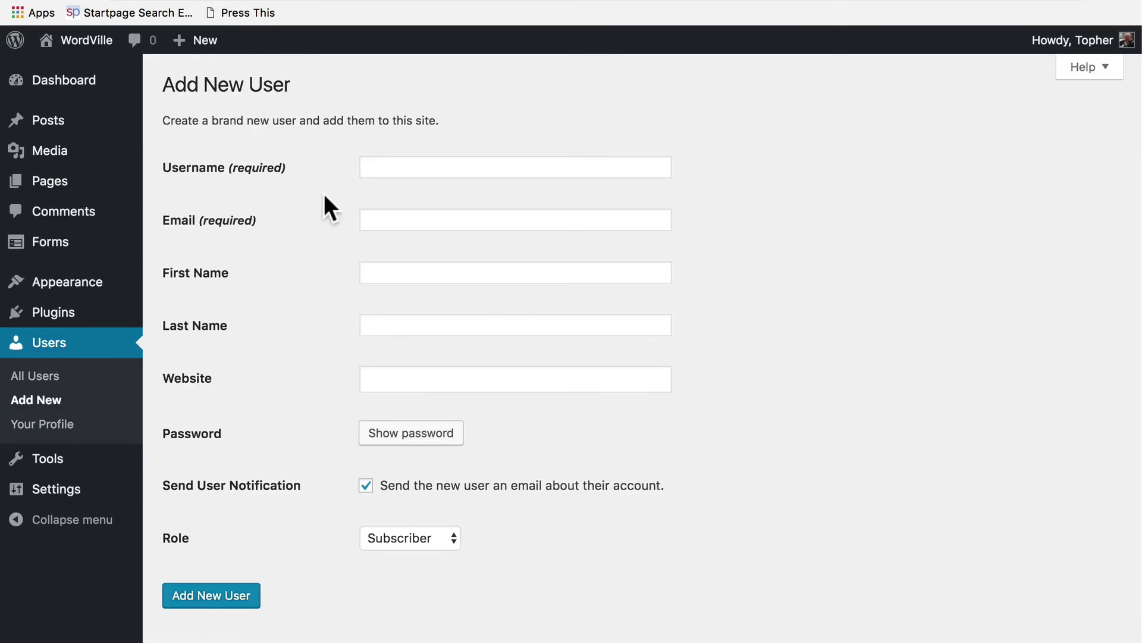
On the Add New User form, show the Role choices: Subscriber, Contributor, Author, Editor, Administrator.
left_click(385, 161)
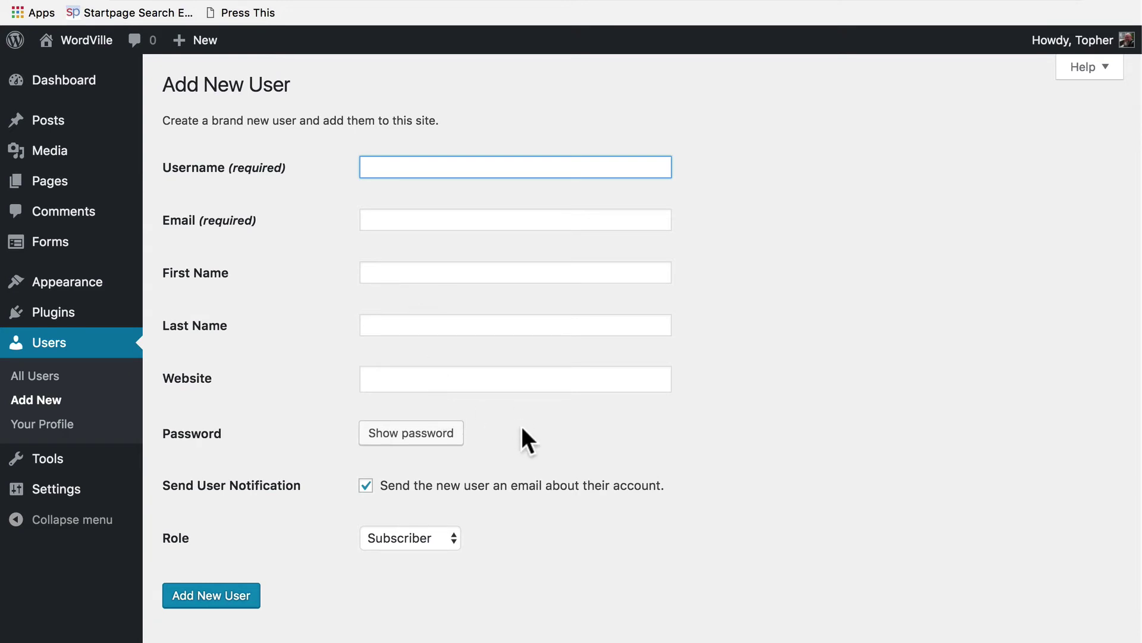
left_click(491, 436)
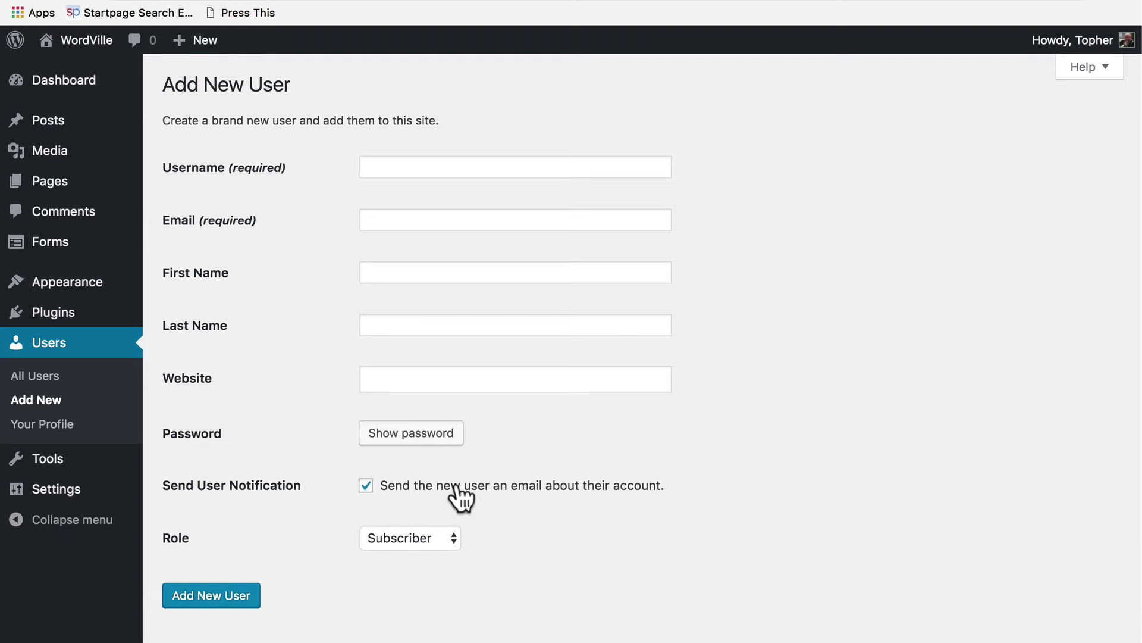
left_click(450, 539)
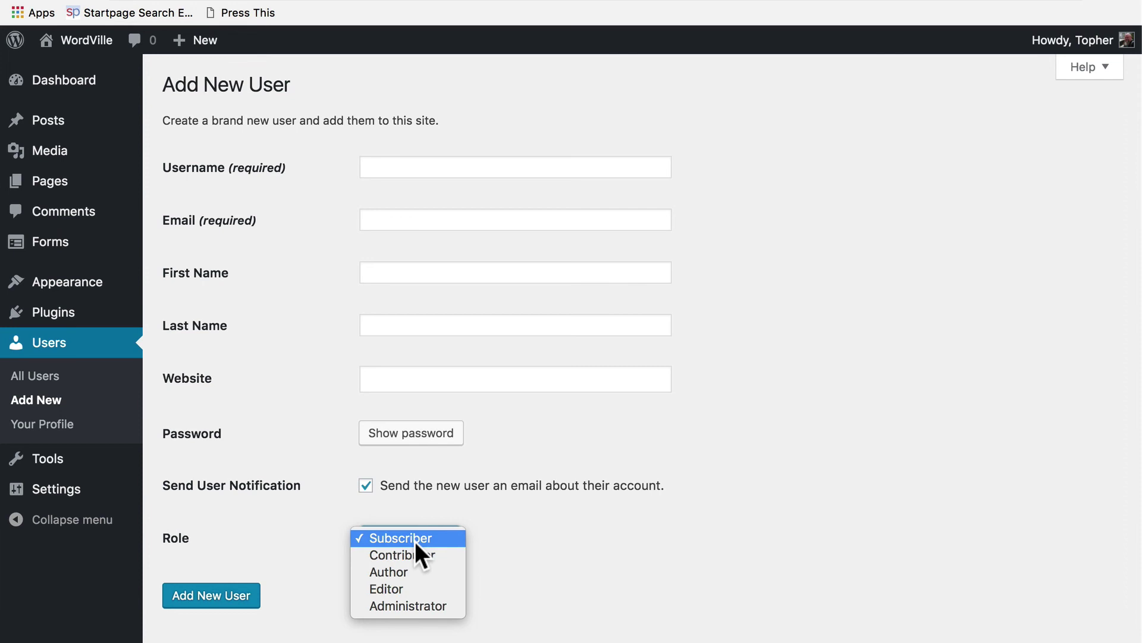
Pick Subscriber from the open Role list, keeping the default role.
left_click(415, 538)
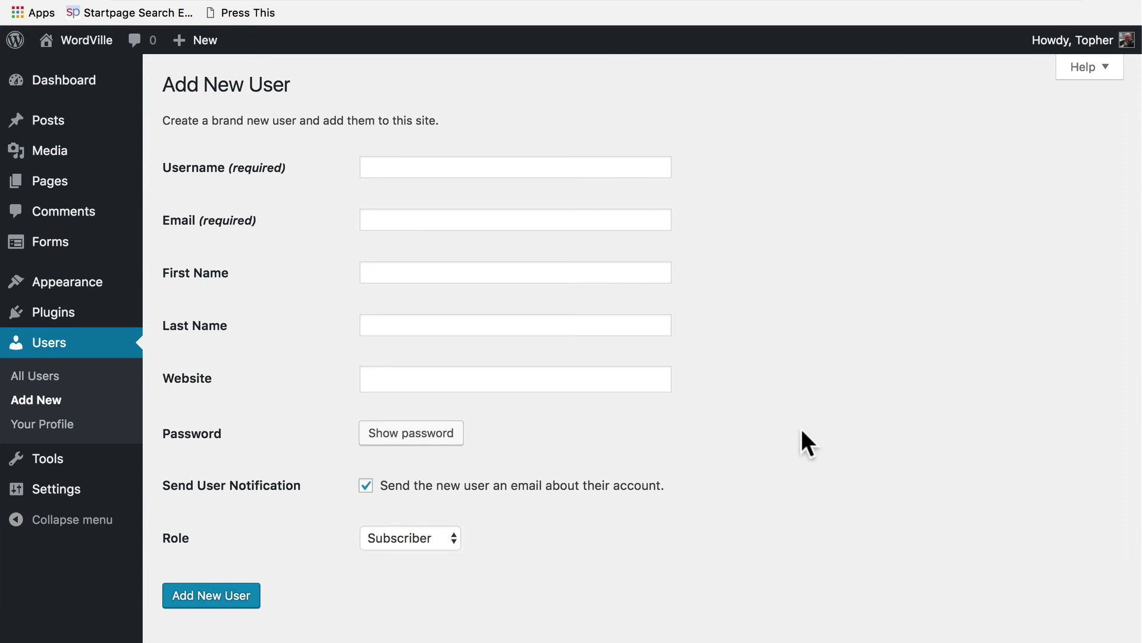